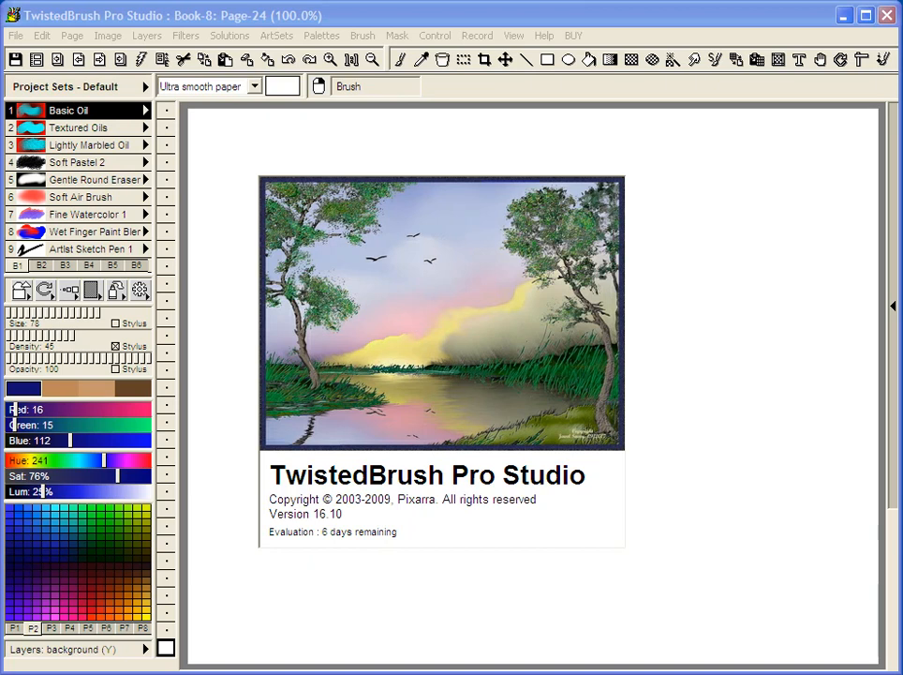
Load the Pro Watercolor Base brush from the Art Pro - Watercolors ArtSet into the first brush slot.
{"action": "left_click", "coordinate": [128, 116]}
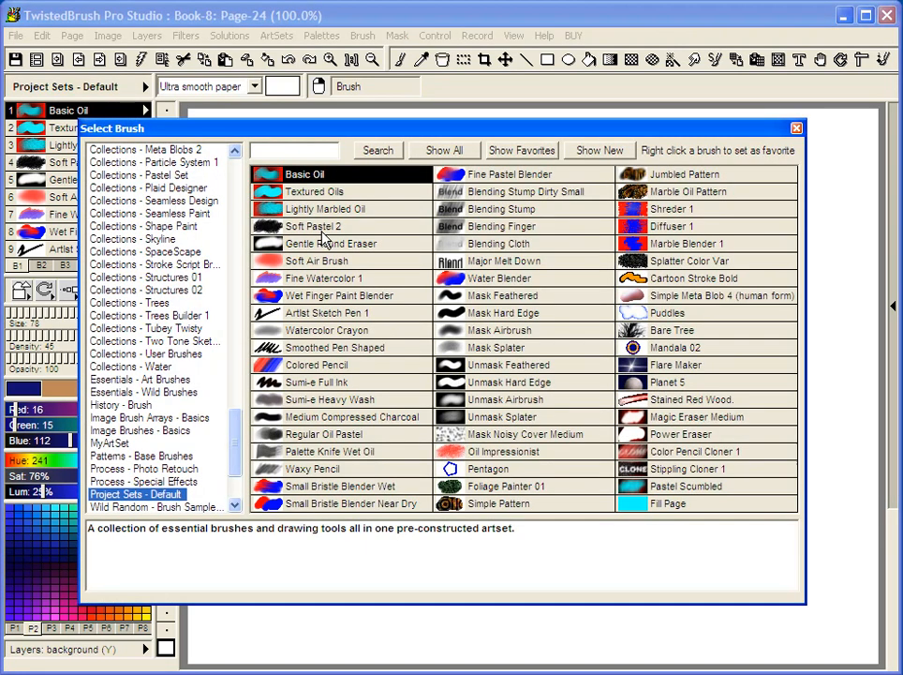
{"action": "left_click_drag", "start_coordinate": [236, 430], "coordinate": [260, 130]}
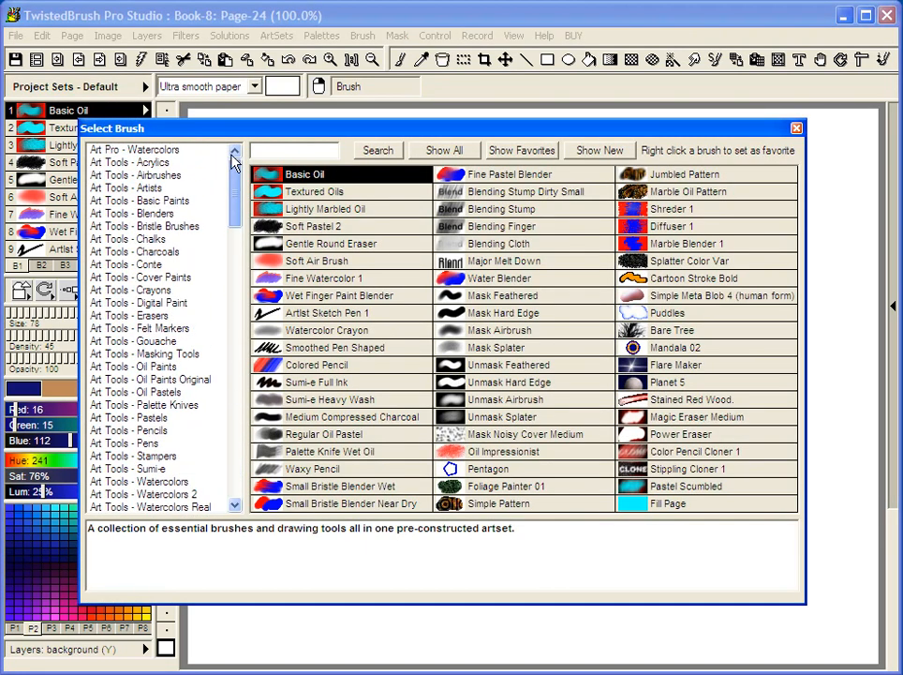
{"action": "left_click", "coordinate": [143, 151]}
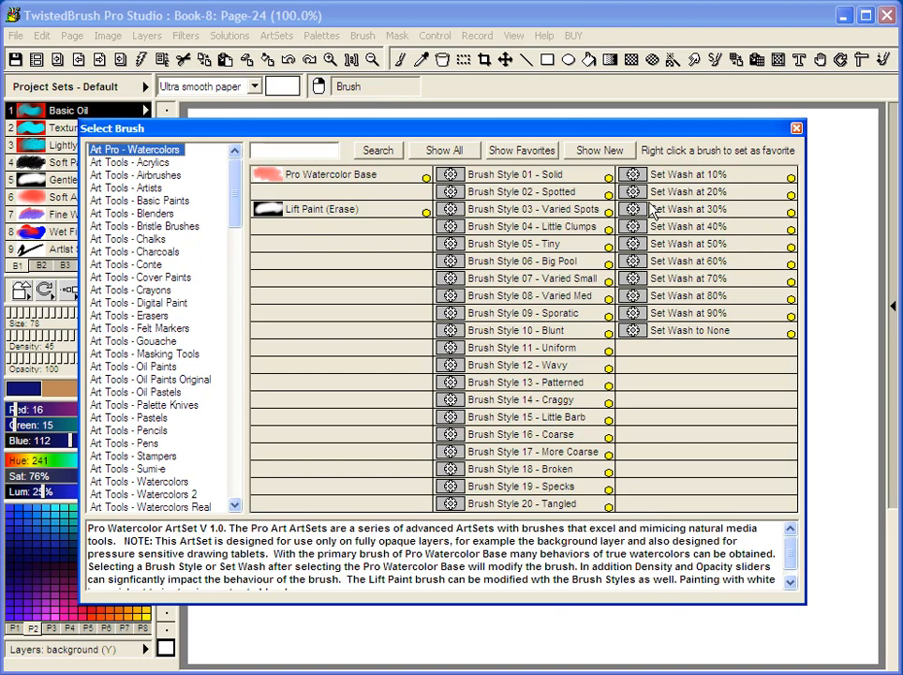
{"action": "double_click", "coordinate": [347, 181]}
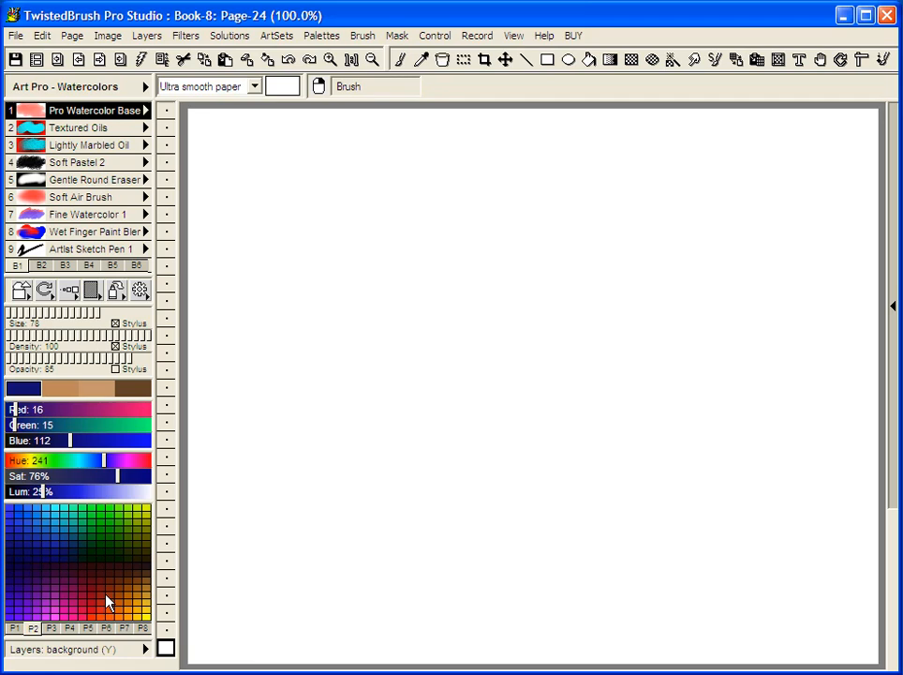
Choose an orange from the palette and paint a broad watercolor patch left of the canvas centre.
{"action": "left_click", "coordinate": [108, 601]}
{"action": "left_click", "coordinate": [121, 611]}
{"action": "left_click", "coordinate": [122, 619]}
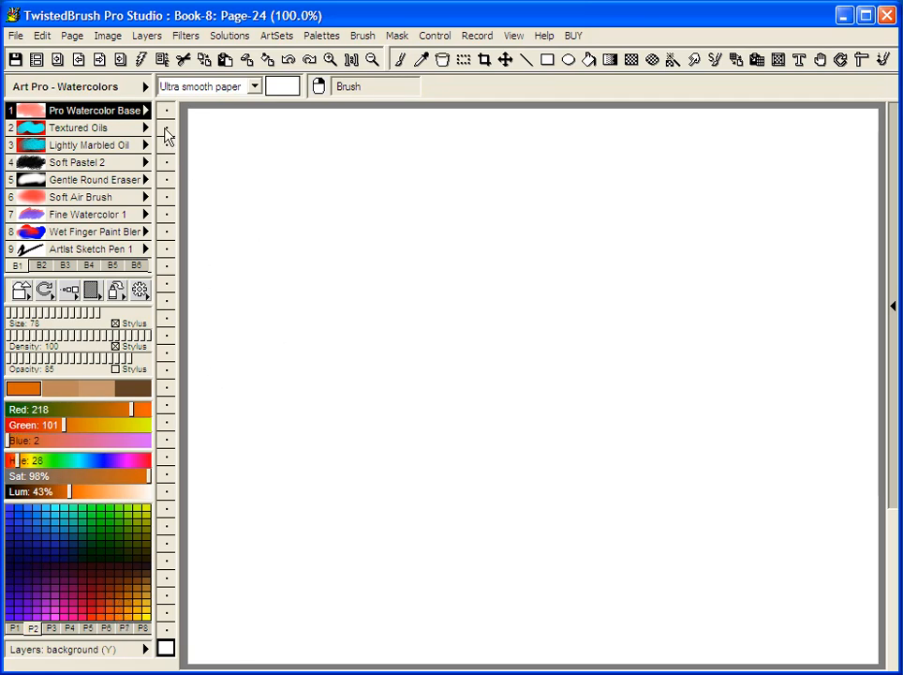
{"action": "mouse_move", "coordinate": [400, 480]}
{"action": "left_mouse_down"}
{"action": "mouse_move", "coordinate": [374, 363]}
{"action": "mouse_move", "coordinate": [401, 388]}
{"action": "mouse_move", "coordinate": [452, 372]}
{"action": "mouse_move", "coordinate": [431, 492]}
{"action": "mouse_move", "coordinate": [368, 396]}
{"action": "mouse_move", "coordinate": [346, 412]}
{"action": "mouse_move", "coordinate": [343, 442]}
{"action": "mouse_move", "coordinate": [372, 350]}
{"action": "mouse_move", "coordinate": [386, 417]}
{"action": "mouse_move", "coordinate": [384, 392]}
{"action": "mouse_move", "coordinate": [427, 452]}
{"action": "mouse_move", "coordinate": [454, 460]}
{"action": "mouse_move", "coordinate": [487, 393]}
{"action": "mouse_move", "coordinate": [489, 419]}
{"action": "mouse_move", "coordinate": [466, 472]}
{"action": "mouse_move", "coordinate": [382, 501]}
{"action": "mouse_move", "coordinate": [337, 444]}
{"action": "mouse_move", "coordinate": [304, 367]}
{"action": "mouse_move", "coordinate": [307, 409]}
{"action": "mouse_move", "coordinate": [365, 523]}
{"action": "mouse_move", "coordinate": [315, 447]}
{"action": "mouse_move", "coordinate": [295, 347]}
{"action": "mouse_move", "coordinate": [274, 371]}
{"action": "mouse_move", "coordinate": [314, 464]}
{"action": "left_mouse_up"}
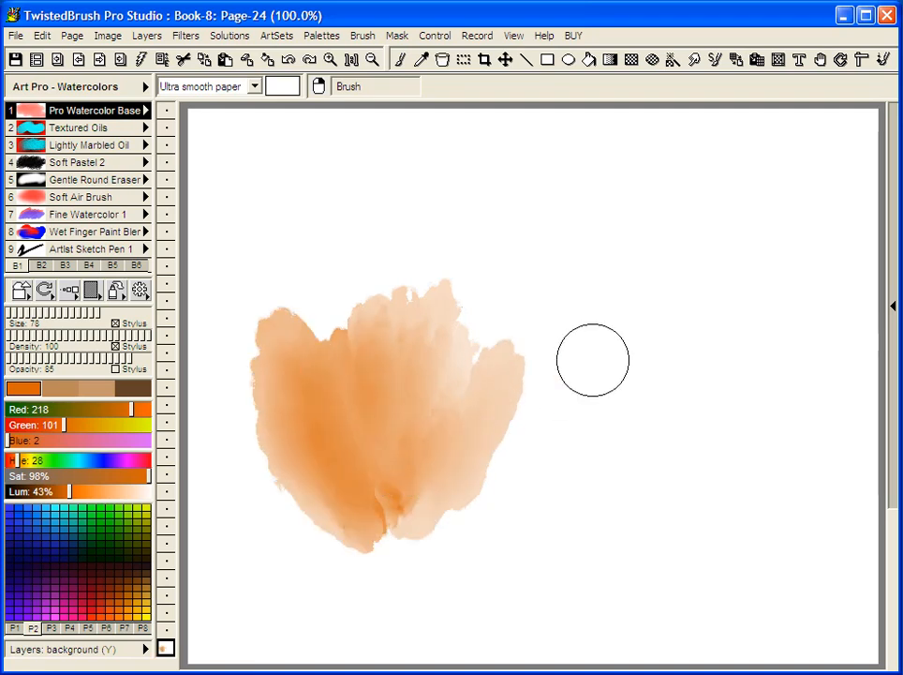
Apply Set Wash at 50% to the brush and paint blue strokes overlapping the orange patch's lower and right edges.
{"action": "left_click", "coordinate": [143, 111]}
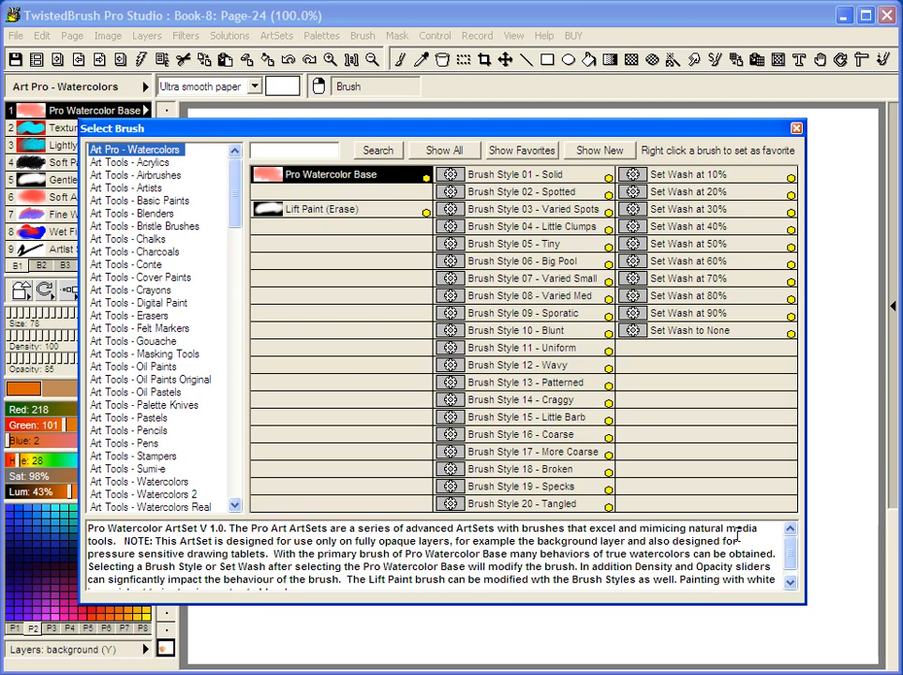
{"action": "mouse_move", "coordinate": [793, 544]}
{"action": "left_mouse_down"}
{"action": "mouse_move", "coordinate": [794, 555]}
{"action": "mouse_move", "coordinate": [800, 529]}
{"action": "mouse_move", "coordinate": [801, 553]}
{"action": "left_mouse_up"}
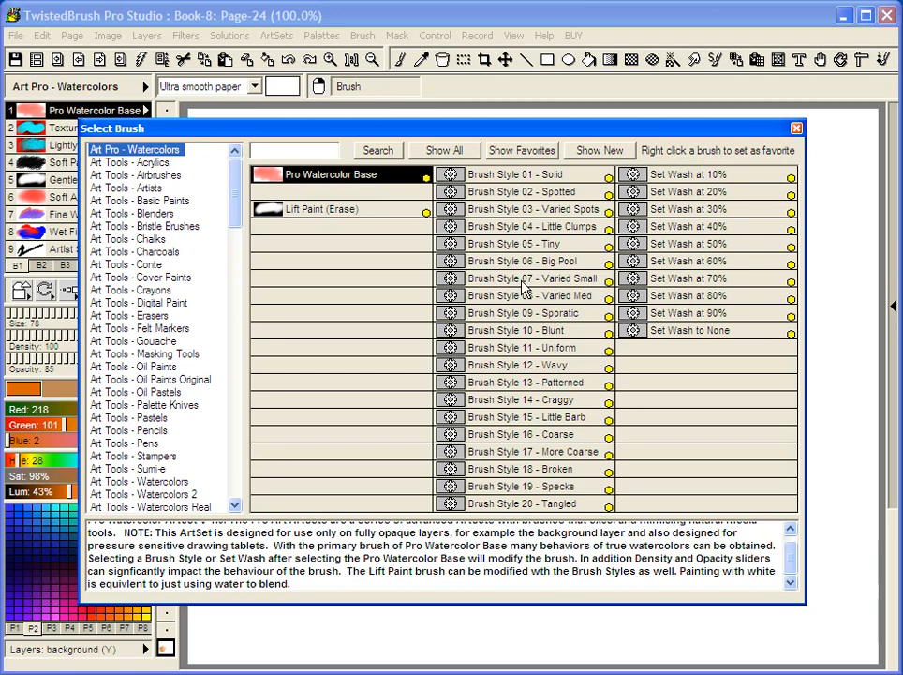
{"action": "left_click", "coordinate": [670, 246]}
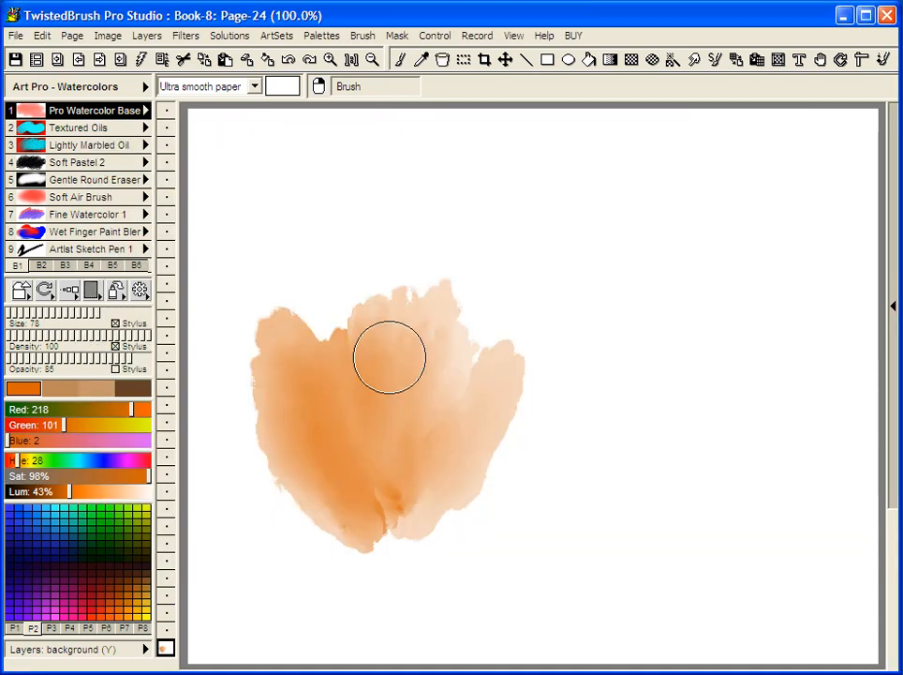
{"action": "left_click_drag", "start_coordinate": [43, 541], "coordinate": [12, 537]}
{"action": "mouse_move", "coordinate": [573, 429]}
{"action": "left_mouse_down"}
{"action": "mouse_move", "coordinate": [539, 453]}
{"action": "mouse_move", "coordinate": [537, 317]}
{"action": "mouse_move", "coordinate": [493, 349]}
{"action": "mouse_move", "coordinate": [487, 321]}
{"action": "mouse_move", "coordinate": [518, 411]}
{"action": "mouse_move", "coordinate": [584, 429]}
{"action": "mouse_move", "coordinate": [559, 421]}
{"action": "mouse_move", "coordinate": [564, 470]}
{"action": "mouse_move", "coordinate": [484, 474]}
{"action": "mouse_move", "coordinate": [481, 435]}
{"action": "mouse_move", "coordinate": [466, 455]}
{"action": "mouse_move", "coordinate": [450, 515]}
{"action": "mouse_move", "coordinate": [435, 499]}
{"action": "mouse_move", "coordinate": [420, 518]}
{"action": "mouse_move", "coordinate": [448, 533]}
{"action": "mouse_move", "coordinate": [452, 558]}
{"action": "mouse_move", "coordinate": [432, 518]}
{"action": "mouse_move", "coordinate": [346, 529]}
{"action": "mouse_move", "coordinate": [359, 553]}
{"action": "mouse_move", "coordinate": [396, 560]}
{"action": "mouse_move", "coordinate": [486, 503]}
{"action": "mouse_move", "coordinate": [469, 531]}
{"action": "mouse_move", "coordinate": [413, 545]}
{"action": "mouse_move", "coordinate": [338, 544]}
{"action": "mouse_move", "coordinate": [469, 516]}
{"action": "mouse_move", "coordinate": [447, 532]}
{"action": "mouse_move", "coordinate": [351, 528]}
{"action": "mouse_move", "coordinate": [445, 503]}
{"action": "mouse_move", "coordinate": [523, 454]}
{"action": "left_mouse_up"}
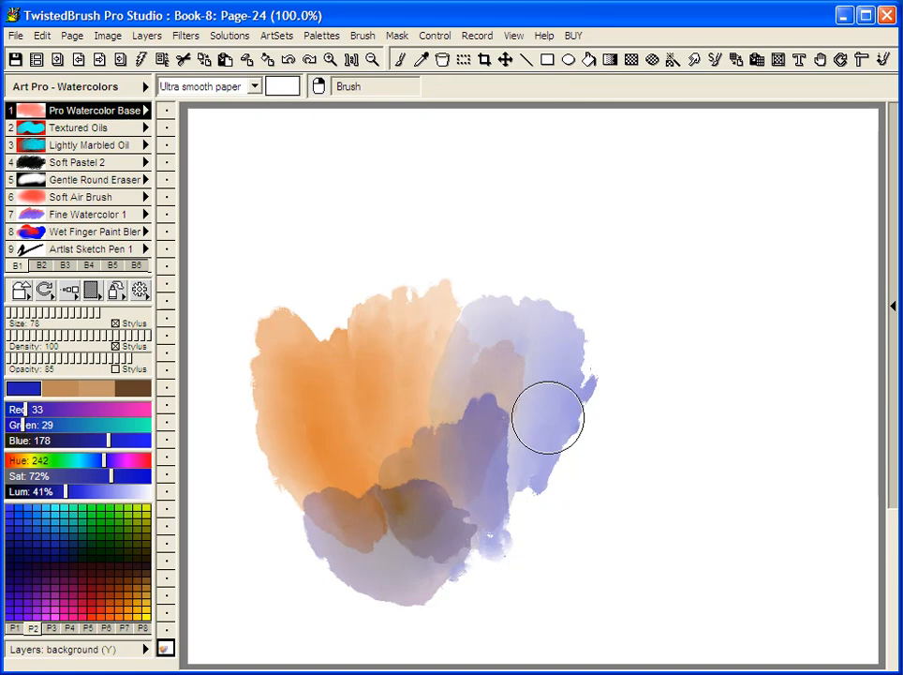
Apply Set Wash at 30% and paint pale blue washes around both sides of the existing orange and blue patches.
{"action": "left_click", "coordinate": [122, 114]}
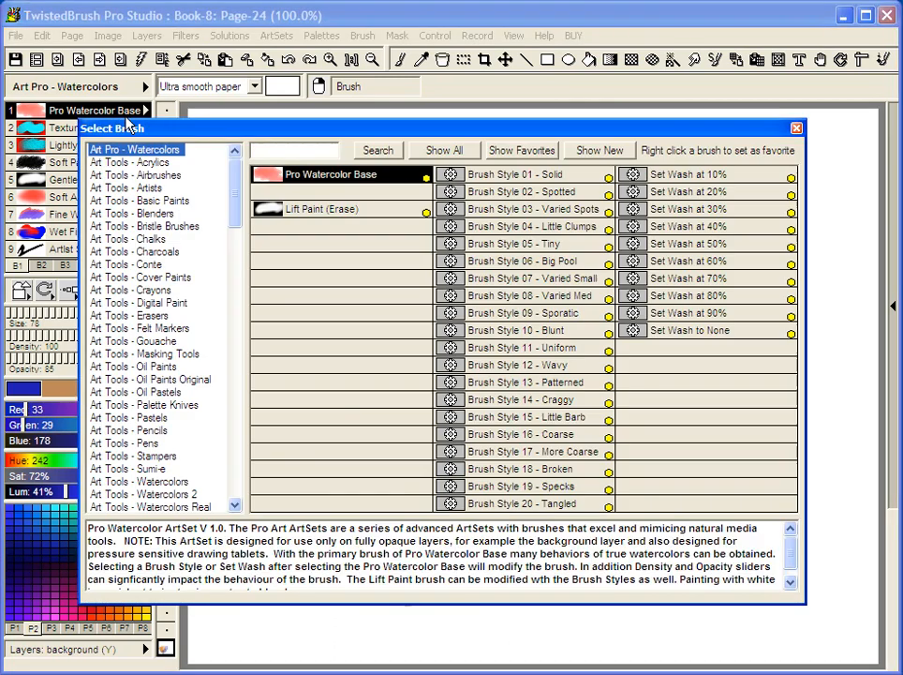
{"action": "left_click", "coordinate": [716, 208]}
{"action": "mouse_move", "coordinate": [636, 414]}
{"action": "left_mouse_down"}
{"action": "mouse_move", "coordinate": [664, 442]}
{"action": "mouse_move", "coordinate": [680, 422]}
{"action": "mouse_move", "coordinate": [572, 477]}
{"action": "left_mouse_up"}
{"action": "mouse_move", "coordinate": [510, 468]}
{"action": "left_mouse_down"}
{"action": "mouse_move", "coordinate": [639, 313]}
{"action": "mouse_move", "coordinate": [570, 373]}
{"action": "mouse_move", "coordinate": [496, 272]}
{"action": "mouse_move", "coordinate": [427, 354]}
{"action": "mouse_move", "coordinate": [522, 264]}
{"action": "mouse_move", "coordinate": [651, 322]}
{"action": "mouse_move", "coordinate": [638, 289]}
{"action": "left_mouse_up"}
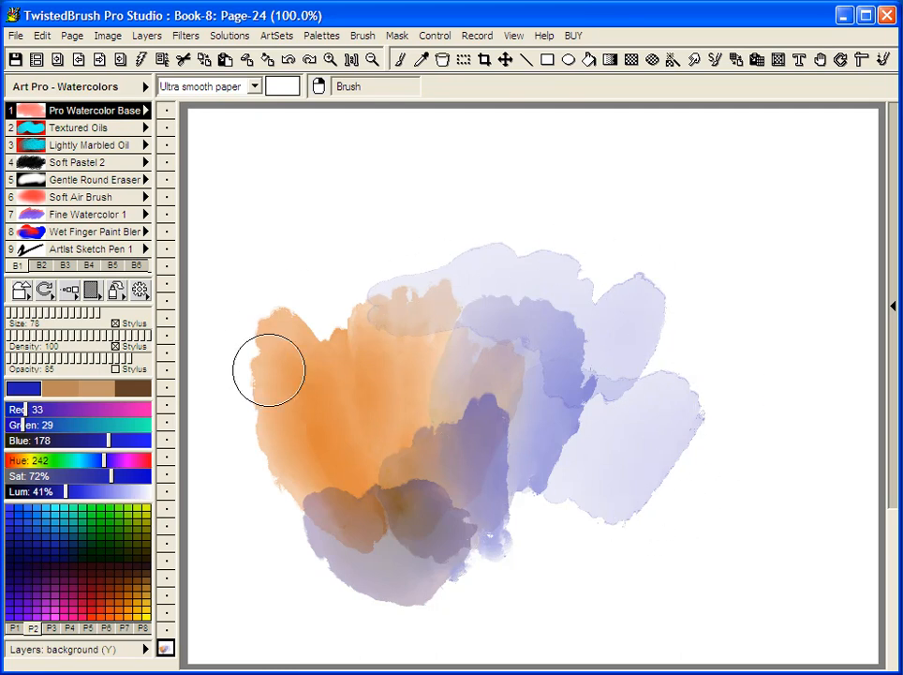
{"action": "mouse_move", "coordinate": [328, 353]}
{"action": "left_mouse_down"}
{"action": "mouse_move", "coordinate": [266, 305]}
{"action": "mouse_move", "coordinate": [280, 398]}
{"action": "mouse_move", "coordinate": [232, 483]}
{"action": "mouse_move", "coordinate": [282, 428]}
{"action": "mouse_move", "coordinate": [301, 474]}
{"action": "mouse_move", "coordinate": [285, 533]}
{"action": "mouse_move", "coordinate": [317, 601]}
{"action": "mouse_move", "coordinate": [289, 553]}
{"action": "left_mouse_up"}
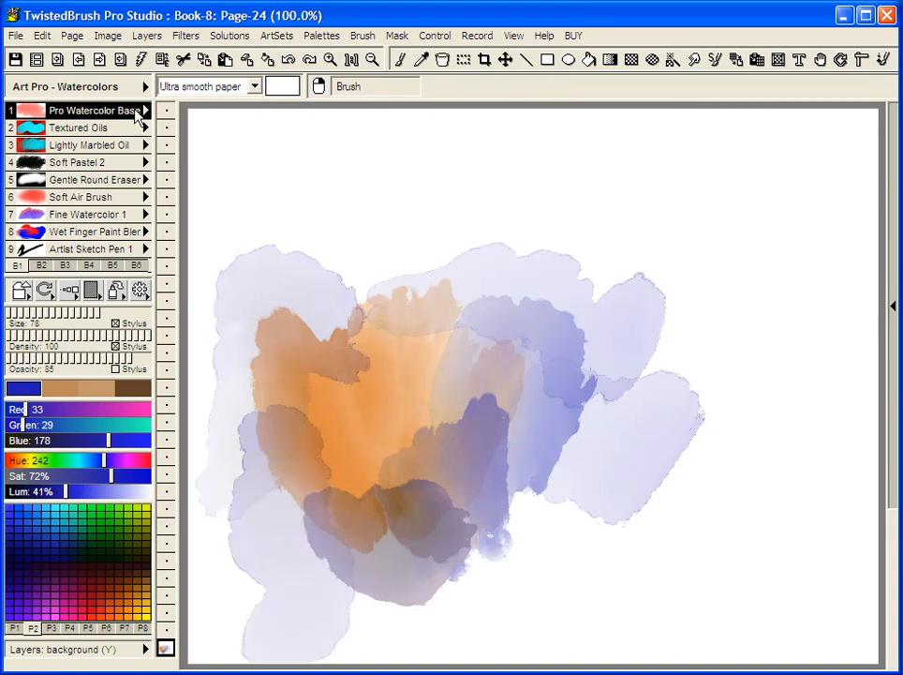
Apply Set Wash at 90% and Brush Style 01 - Solid, and paint a long winding blue stroke down the canvas's right side.
{"action": "left_click", "coordinate": [145, 111]}
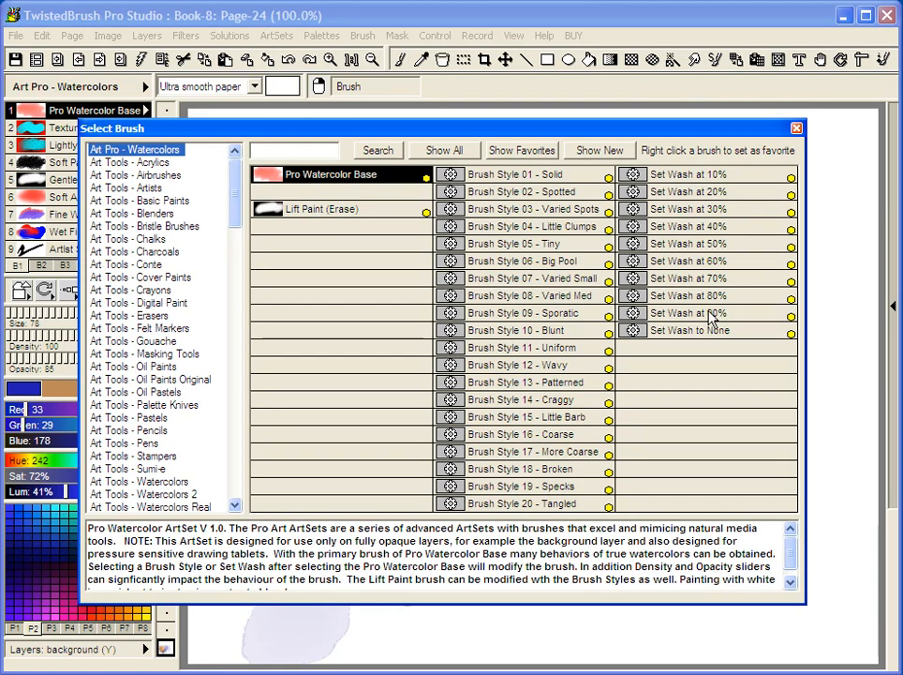
{"action": "left_click", "coordinate": [710, 319]}
{"action": "left_click", "coordinate": [123, 112]}
{"action": "left_click", "coordinate": [536, 178]}
{"action": "mouse_move", "coordinate": [521, 180]}
{"action": "left_mouse_down"}
{"action": "mouse_move", "coordinate": [560, 176]}
{"action": "mouse_move", "coordinate": [717, 246]}
{"action": "mouse_move", "coordinate": [744, 510]}
{"action": "mouse_move", "coordinate": [595, 585]}
{"action": "left_mouse_up"}
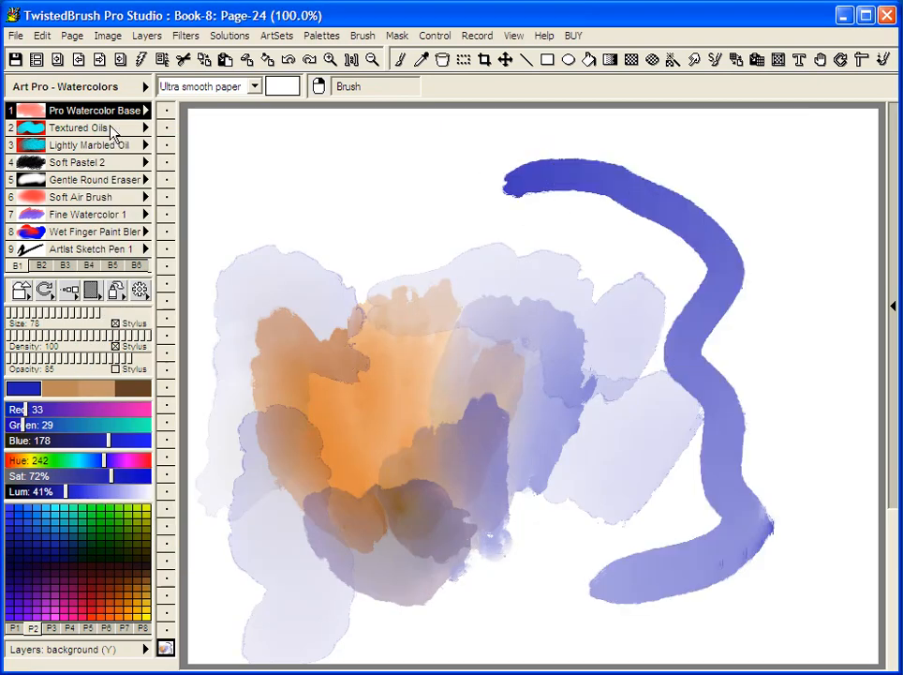
Apply Brush Style 19 - Specks and paint two adjoining blue patches above the orange area, the second with density 58.
{"action": "left_click", "coordinate": [117, 113]}
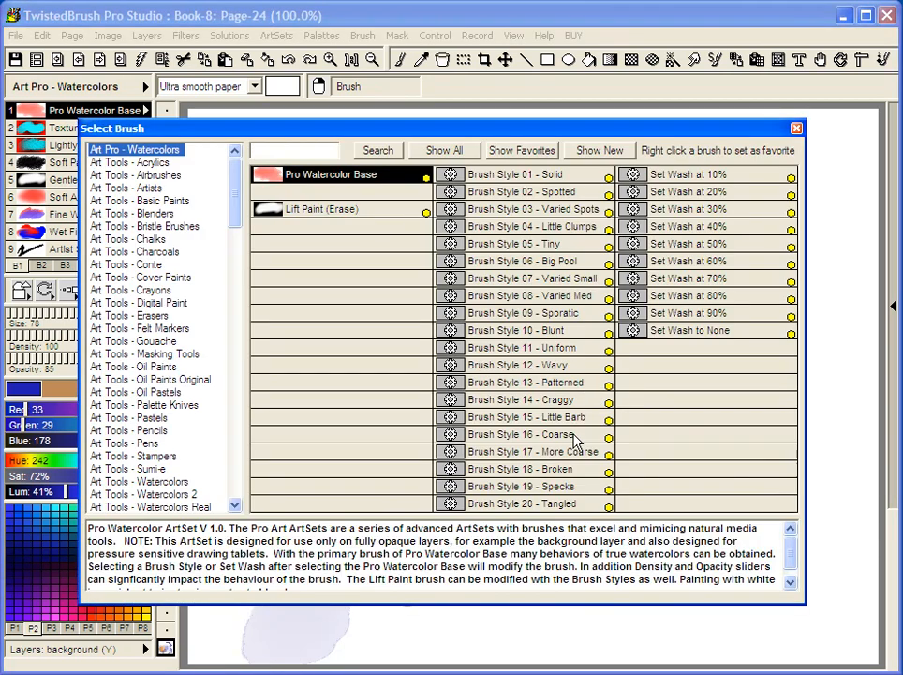
{"action": "left_click", "coordinate": [569, 488]}
{"action": "mouse_move", "coordinate": [426, 268]}
{"action": "left_mouse_down"}
{"action": "mouse_move", "coordinate": [403, 241]}
{"action": "mouse_move", "coordinate": [367, 229]}
{"action": "mouse_move", "coordinate": [387, 262]}
{"action": "mouse_move", "coordinate": [406, 209]}
{"action": "mouse_move", "coordinate": [446, 188]}
{"action": "mouse_move", "coordinate": [440, 206]}
{"action": "mouse_move", "coordinate": [422, 214]}
{"action": "mouse_move", "coordinate": [342, 187]}
{"action": "mouse_move", "coordinate": [369, 217]}
{"action": "mouse_move", "coordinate": [452, 239]}
{"action": "left_mouse_up"}
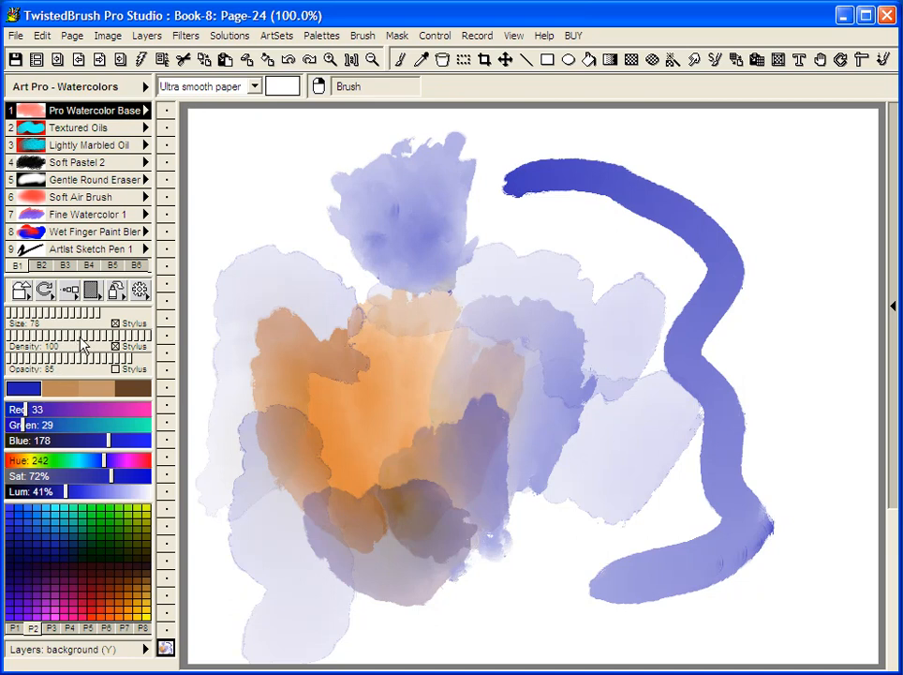
{"action": "left_click", "coordinate": [91, 334]}
{"action": "mouse_move", "coordinate": [319, 258]}
{"action": "left_mouse_down"}
{"action": "mouse_move", "coordinate": [329, 135]}
{"action": "mouse_move", "coordinate": [279, 229]}
{"action": "mouse_move", "coordinate": [332, 256]}
{"action": "mouse_move", "coordinate": [334, 282]}
{"action": "left_mouse_up"}
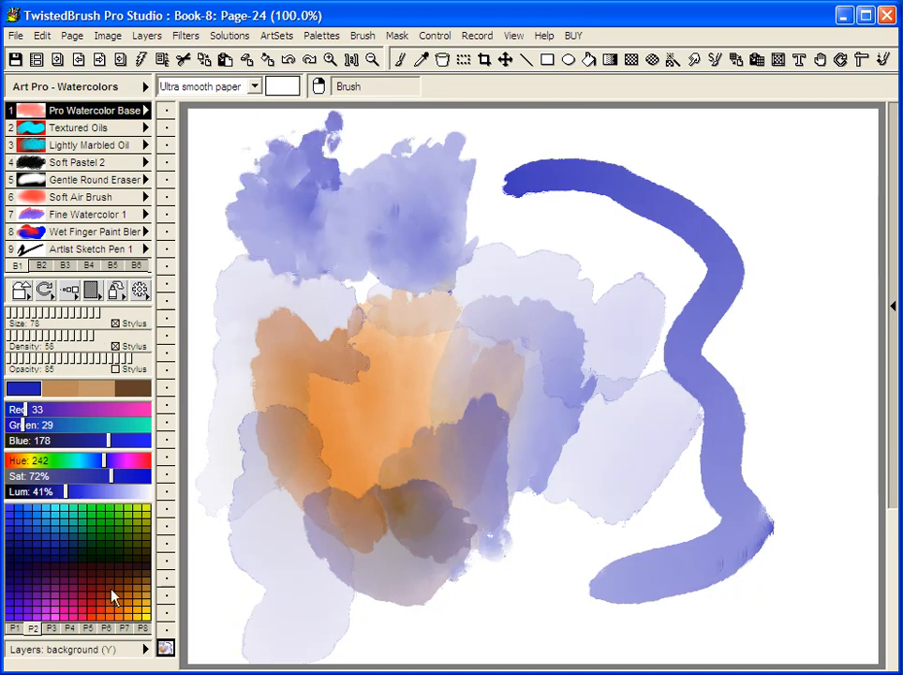
Choose orange, set the opacity to 60, and paint over the upper end of the winding blue stroke.
{"action": "left_click", "coordinate": [128, 613]}
{"action": "left_click", "coordinate": [85, 368]}
{"action": "mouse_move", "coordinate": [476, 262]}
{"action": "left_mouse_down"}
{"action": "mouse_move", "coordinate": [491, 185]}
{"action": "mouse_move", "coordinate": [475, 190]}
{"action": "left_mouse_up"}
{"action": "mouse_move", "coordinate": [447, 139]}
{"action": "left_mouse_down"}
{"action": "mouse_move", "coordinate": [481, 189]}
{"action": "mouse_move", "coordinate": [467, 227]}
{"action": "mouse_move", "coordinate": [477, 283]}
{"action": "mouse_move", "coordinate": [530, 208]}
{"action": "mouse_move", "coordinate": [533, 154]}
{"action": "left_mouse_up"}
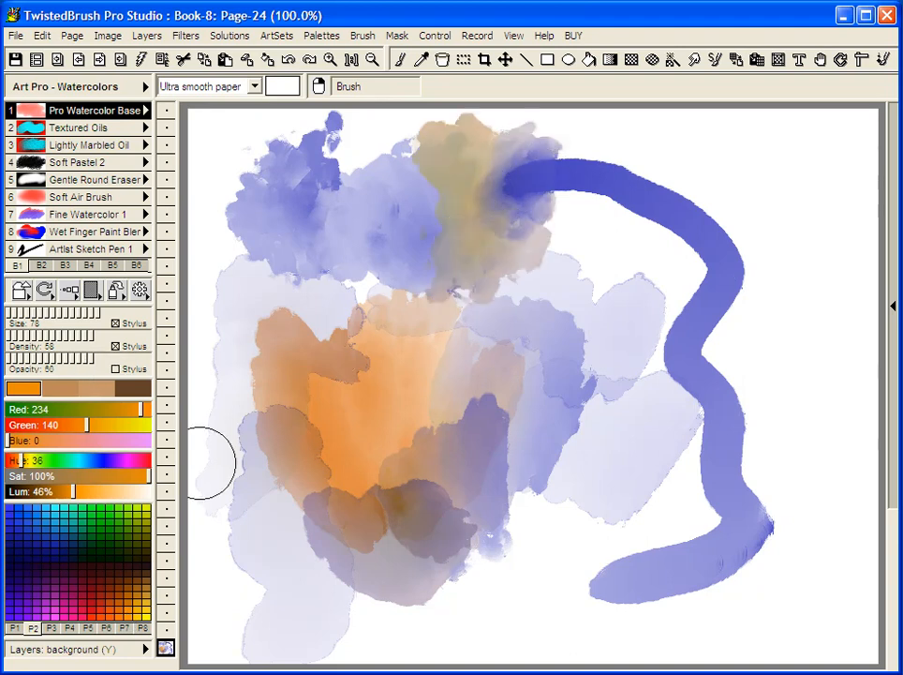
Choose a golden yellow and paint textured patches along the upper curve of the blue stroke and down its right side.
{"action": "left_click", "coordinate": [139, 609]}
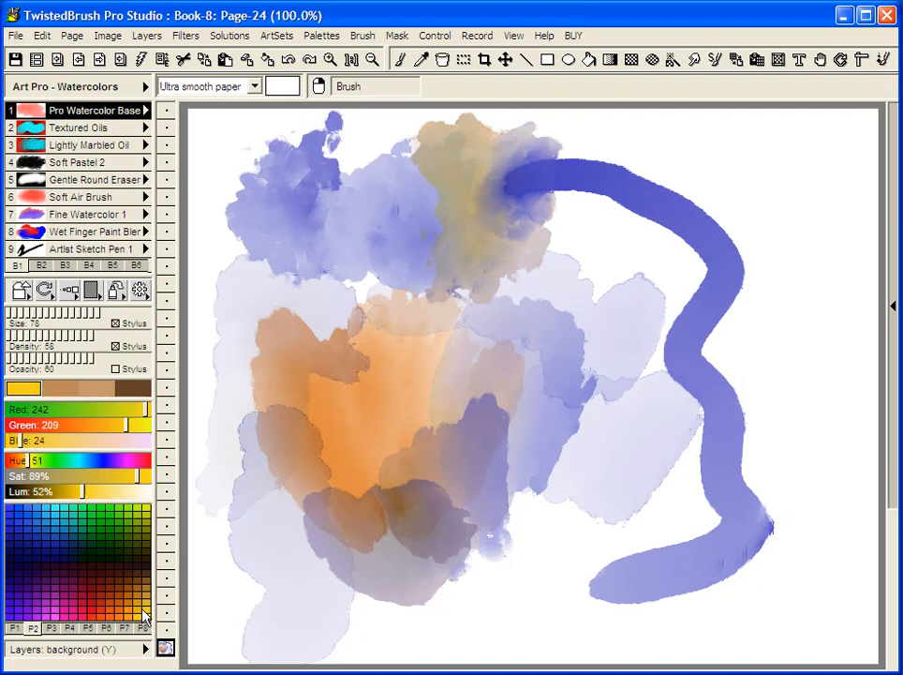
{"action": "mouse_move", "coordinate": [545, 217]}
{"action": "left_mouse_down"}
{"action": "mouse_move", "coordinate": [565, 165]}
{"action": "mouse_move", "coordinate": [622, 159]}
{"action": "mouse_move", "coordinate": [637, 138]}
{"action": "mouse_move", "coordinate": [651, 167]}
{"action": "mouse_move", "coordinate": [673, 162]}
{"action": "mouse_move", "coordinate": [613, 162]}
{"action": "mouse_move", "coordinate": [594, 196]}
{"action": "mouse_move", "coordinate": [605, 238]}
{"action": "left_mouse_up"}
{"action": "left_click", "coordinate": [139, 604]}
{"action": "left_click", "coordinate": [145, 615]}
{"action": "mouse_move", "coordinate": [677, 263]}
{"action": "left_mouse_down"}
{"action": "mouse_move", "coordinate": [746, 179]}
{"action": "mouse_move", "coordinate": [667, 266]}
{"action": "mouse_move", "coordinate": [683, 225]}
{"action": "mouse_move", "coordinate": [664, 249]}
{"action": "mouse_move", "coordinate": [734, 178]}
{"action": "mouse_move", "coordinate": [708, 227]}
{"action": "mouse_move", "coordinate": [744, 197]}
{"action": "mouse_move", "coordinate": [755, 270]}
{"action": "mouse_move", "coordinate": [754, 229]}
{"action": "left_mouse_up"}
{"action": "mouse_move", "coordinate": [722, 277]}
{"action": "left_mouse_down"}
{"action": "mouse_move", "coordinate": [743, 316]}
{"action": "mouse_move", "coordinate": [781, 349]}
{"action": "mouse_move", "coordinate": [799, 423]}
{"action": "left_mouse_up"}
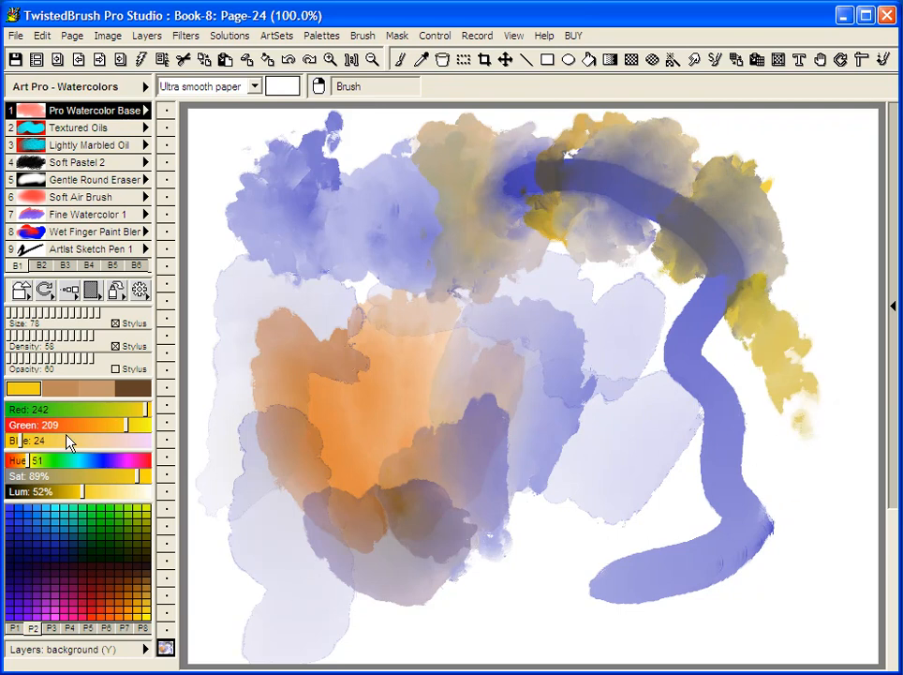
Set the colour to white by raising luminance to 100%, and blend the paint across the canvas's upper area as if with water.
{"action": "left_click", "coordinate": [145, 608]}
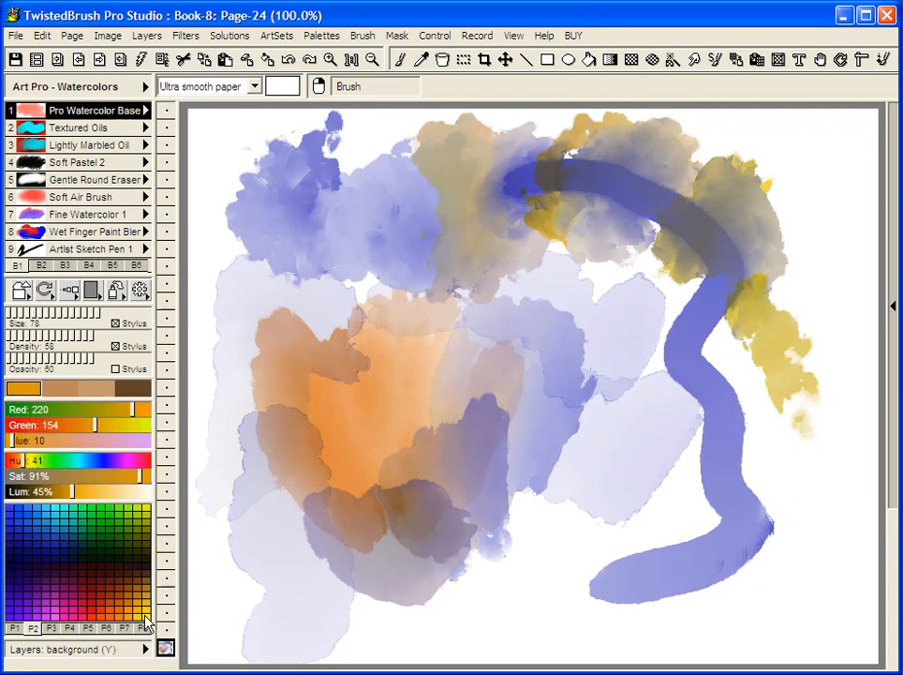
{"action": "left_click", "coordinate": [146, 616]}
{"action": "left_click_drag", "start_coordinate": [129, 493], "coordinate": [166, 489]}
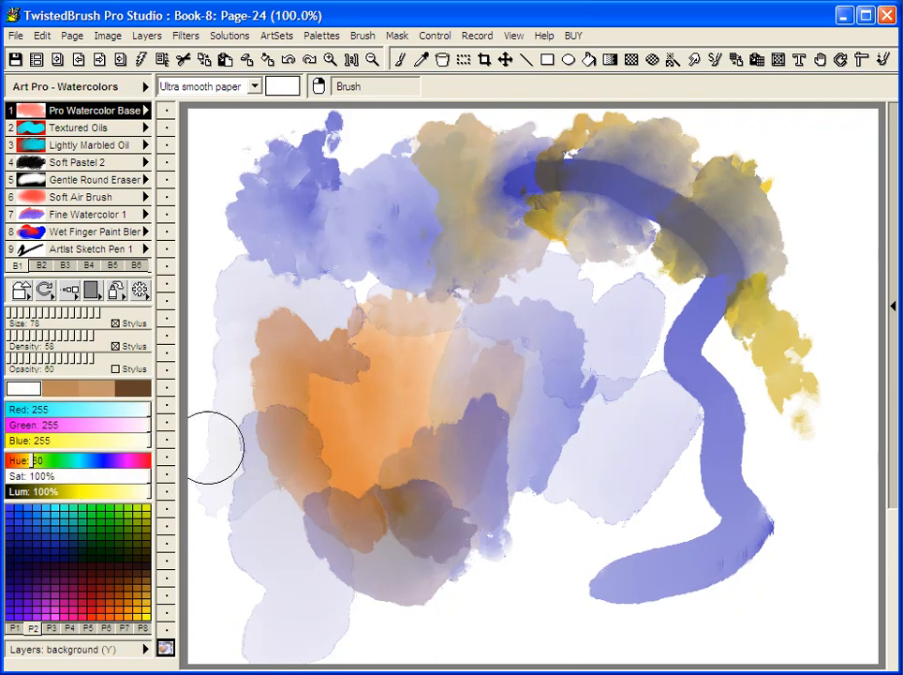
{"action": "mouse_move", "coordinate": [326, 259]}
{"action": "left_mouse_down"}
{"action": "mouse_move", "coordinate": [274, 264]}
{"action": "mouse_move", "coordinate": [236, 229]}
{"action": "mouse_move", "coordinate": [219, 195]}
{"action": "mouse_move", "coordinate": [272, 148]}
{"action": "mouse_move", "coordinate": [361, 131]}
{"action": "mouse_move", "coordinate": [378, 152]}
{"action": "mouse_move", "coordinate": [380, 145]}
{"action": "mouse_move", "coordinate": [432, 131]}
{"action": "mouse_move", "coordinate": [527, 146]}
{"action": "mouse_move", "coordinate": [560, 119]}
{"action": "mouse_move", "coordinate": [564, 140]}
{"action": "mouse_move", "coordinate": [672, 131]}
{"action": "mouse_move", "coordinate": [740, 161]}
{"action": "left_mouse_up"}
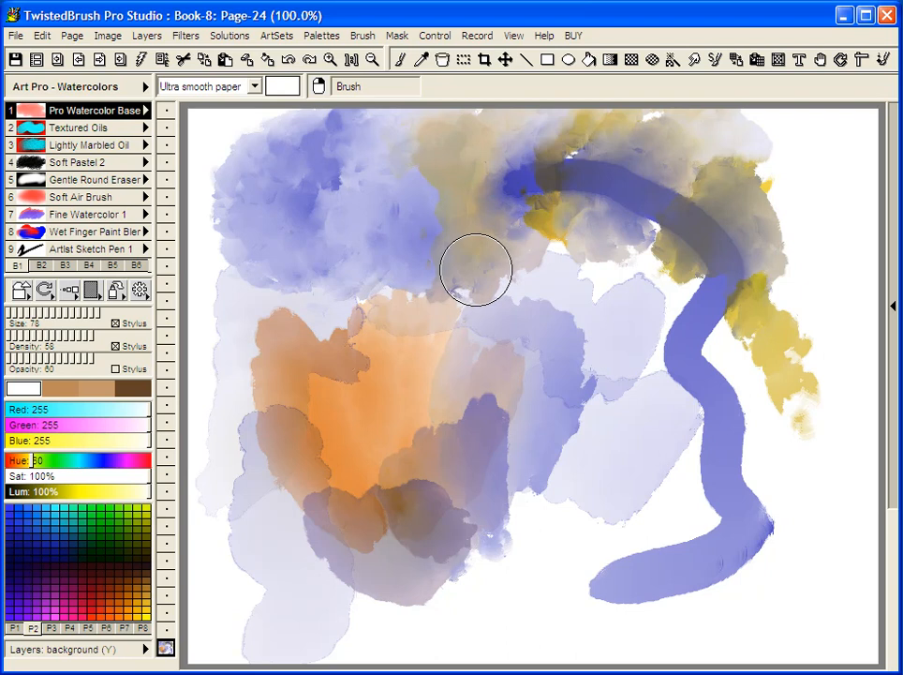
Turn off the Brush Cleaner's auto clean, choose a dark red, and paint over the blue area at the canvas centre.
{"action": "left_click", "coordinate": [445, 62]}
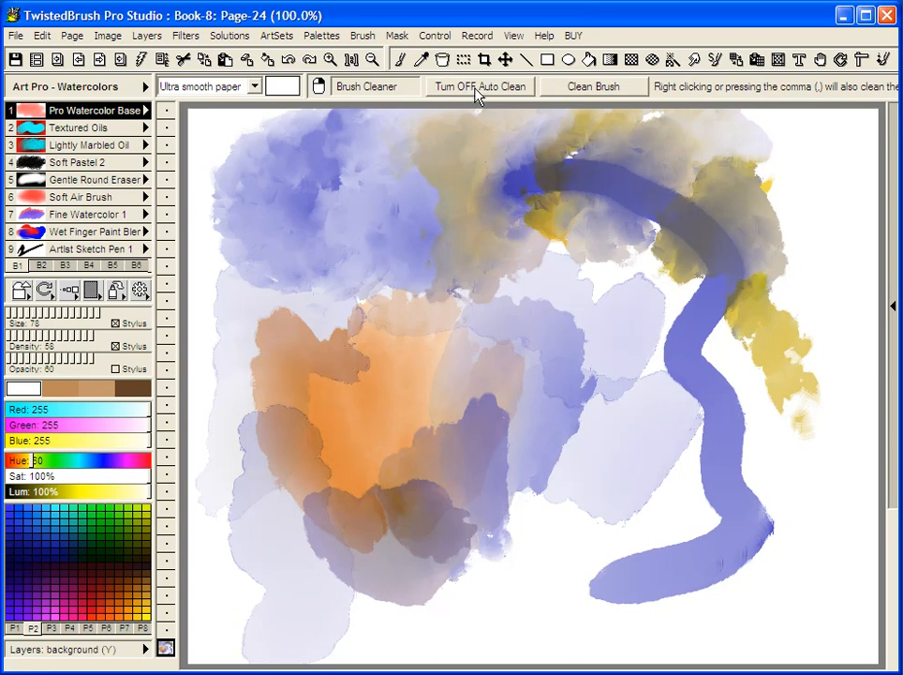
{"action": "left_click", "coordinate": [476, 94]}
{"action": "left_click", "coordinate": [122, 594]}
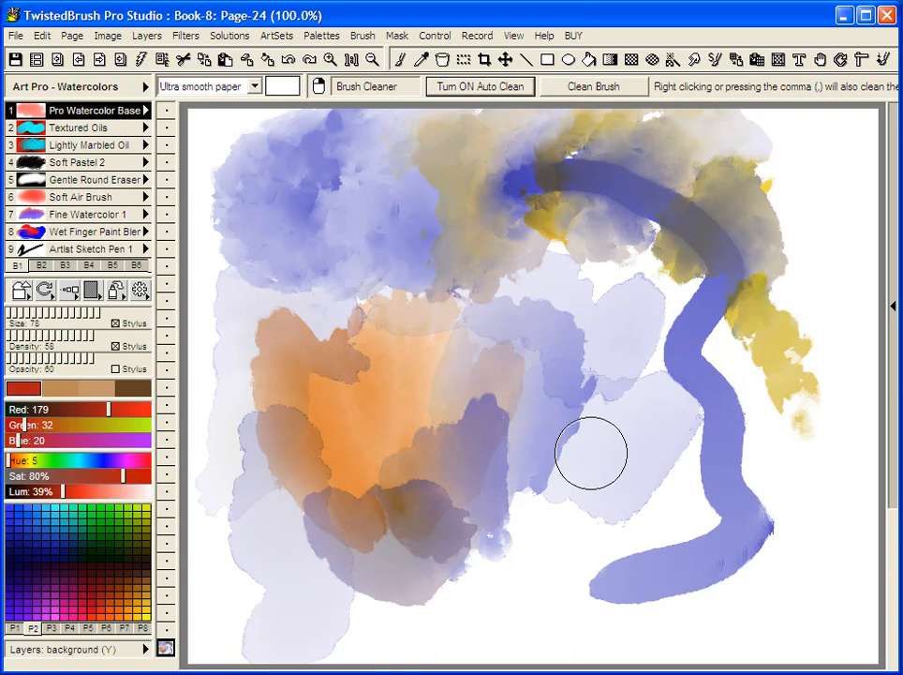
{"action": "mouse_move", "coordinate": [624, 340]}
{"action": "left_mouse_down"}
{"action": "mouse_move", "coordinate": [569, 499]}
{"action": "mouse_move", "coordinate": [554, 443]}
{"action": "mouse_move", "coordinate": [540, 443]}
{"action": "mouse_move", "coordinate": [523, 465]}
{"action": "mouse_move", "coordinate": [508, 537]}
{"action": "mouse_move", "coordinate": [497, 498]}
{"action": "left_mouse_up"}
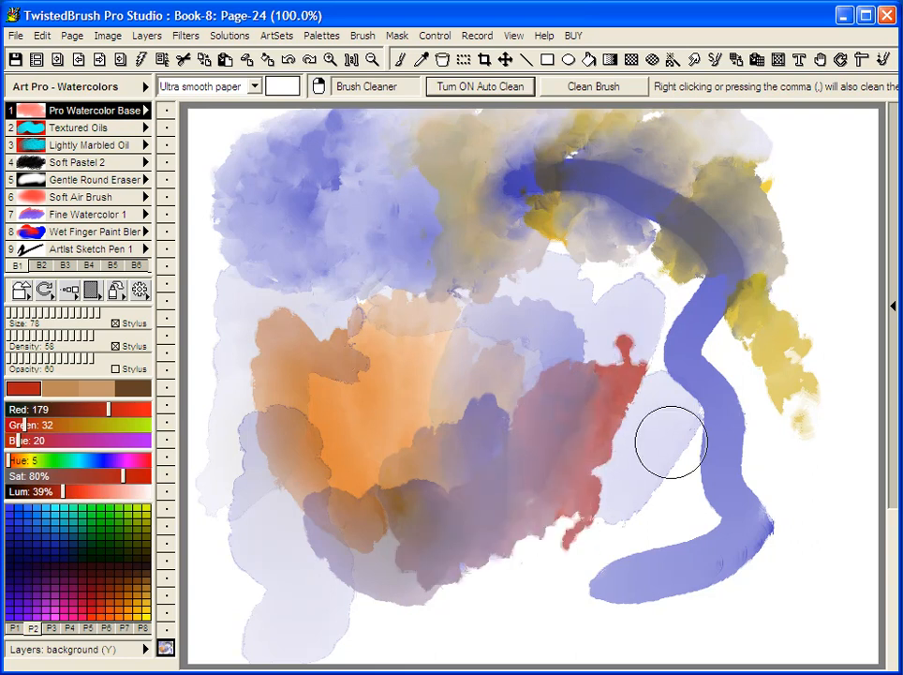
Paint the uncleaned brush's leftover colour in the lower-right white areas, and add red strokes along the orange patch's left side.
{"action": "mouse_move", "coordinate": [834, 464]}
{"action": "left_mouse_down"}
{"action": "mouse_move", "coordinate": [809, 549]}
{"action": "mouse_move", "coordinate": [830, 595]}
{"action": "left_mouse_up"}
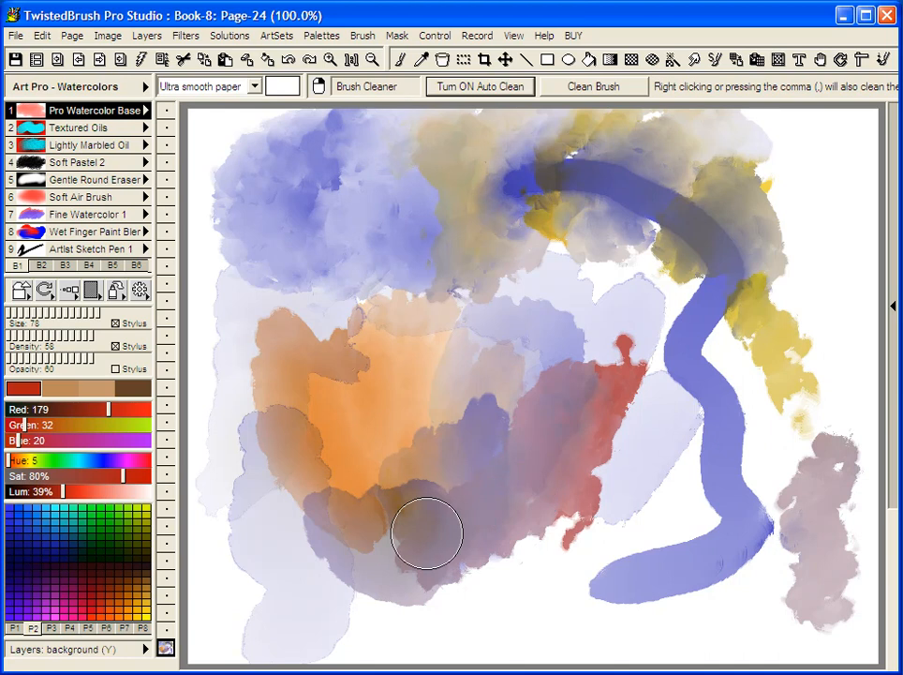
{"action": "mouse_move", "coordinate": [718, 611]}
{"action": "left_mouse_down"}
{"action": "mouse_move", "coordinate": [657, 640]}
{"action": "mouse_move", "coordinate": [539, 605]}
{"action": "mouse_move", "coordinate": [504, 610]}
{"action": "left_mouse_up"}
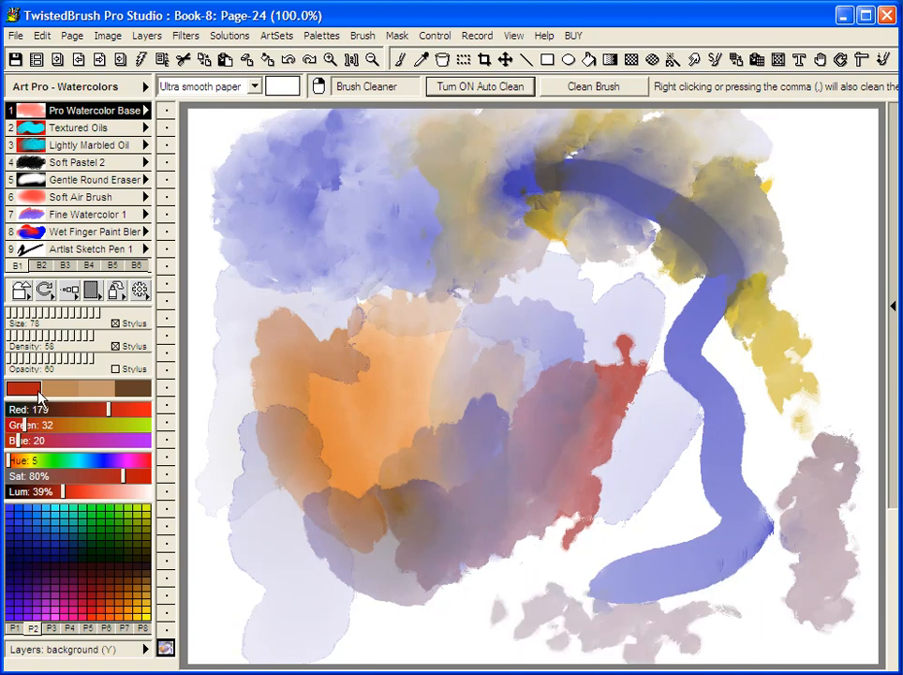
{"action": "mouse_move", "coordinate": [222, 459]}
{"action": "left_mouse_down"}
{"action": "mouse_move", "coordinate": [278, 541]}
{"action": "mouse_move", "coordinate": [316, 501]}
{"action": "left_mouse_up"}
{"action": "mouse_move", "coordinate": [255, 357]}
{"action": "left_mouse_down"}
{"action": "mouse_move", "coordinate": [227, 366]}
{"action": "mouse_move", "coordinate": [287, 435]}
{"action": "mouse_move", "coordinate": [373, 473]}
{"action": "left_mouse_up"}
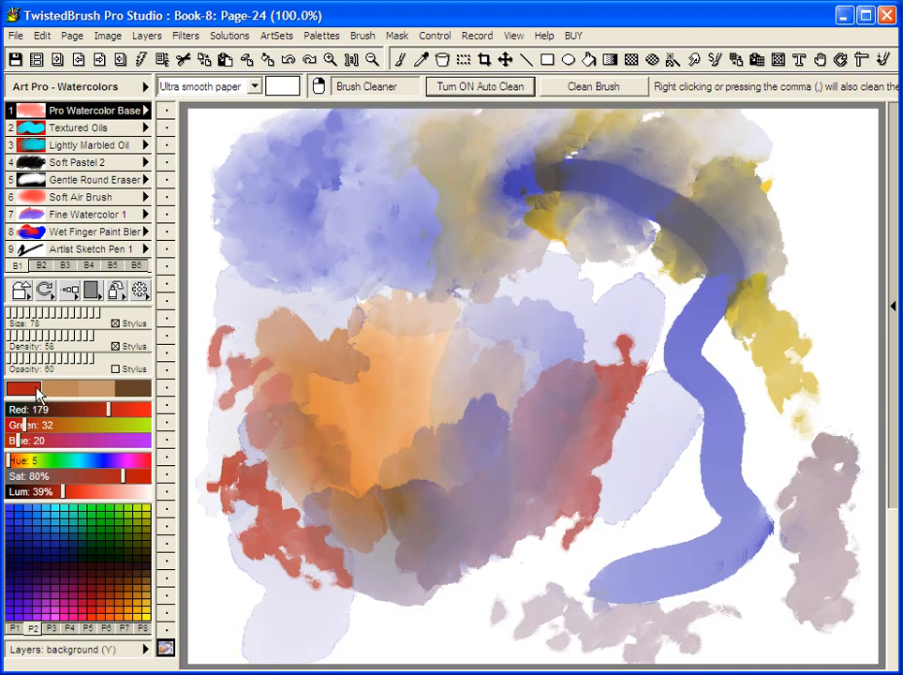